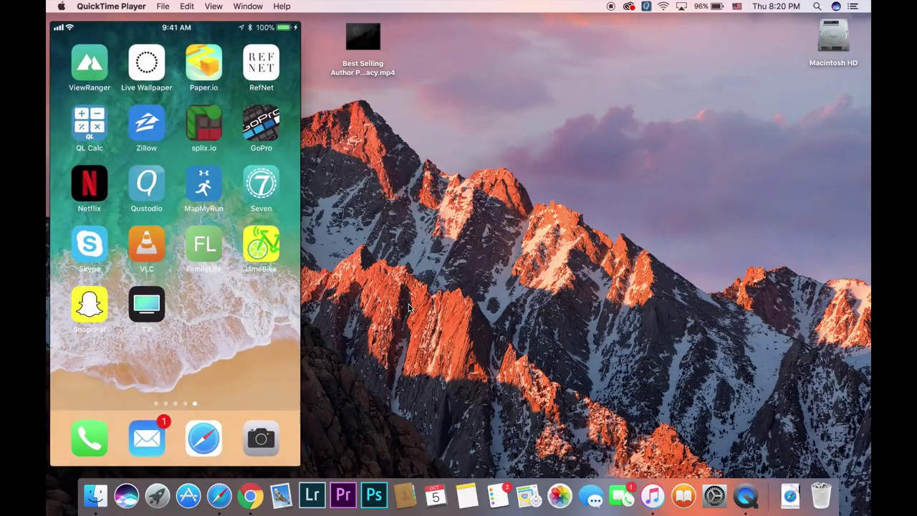
- Switch to iTunes, and briefly preview the Best Selling Author MP4 video stored on the desktop
{"action": "left_click", "coordinate": [652, 491]}
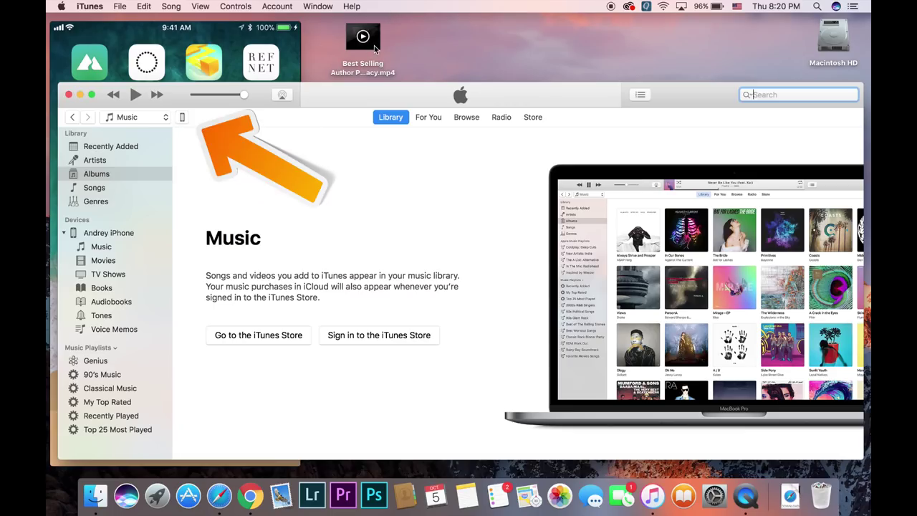
{"action": "left_click", "coordinate": [374, 46]}
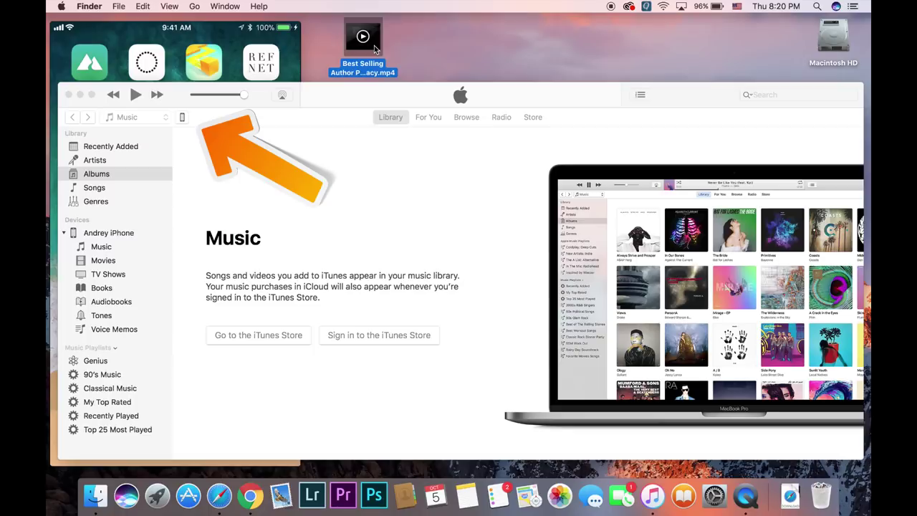
{"action": "key", "text": "space"}
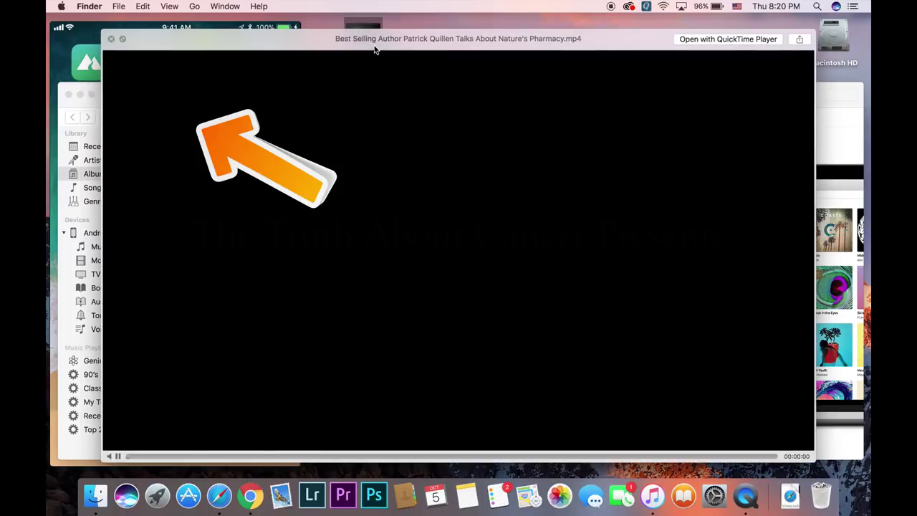
{"action": "key", "text": "space"}
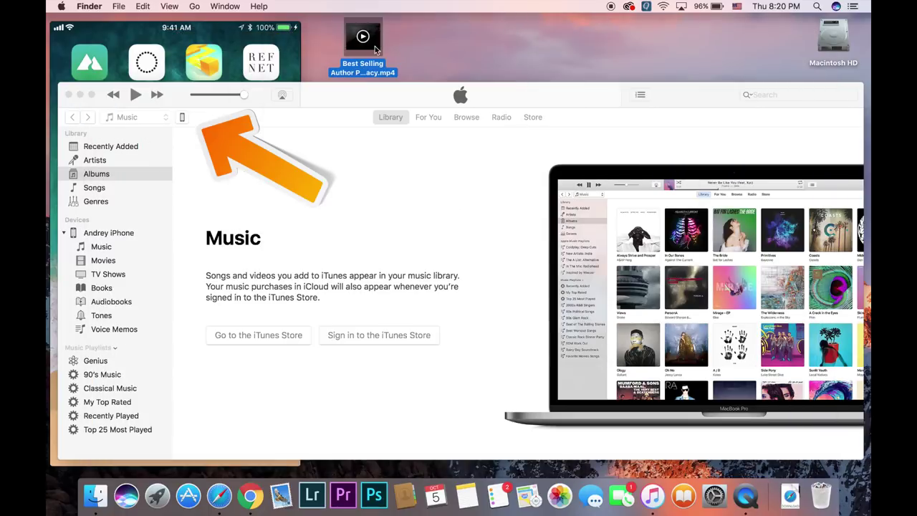
- Try to copy the desktop MP4 video into the Movies library of the connected iPhone
{"action": "left_click_drag", "start_coordinate": [372, 50], "coordinate": [87, 272]}
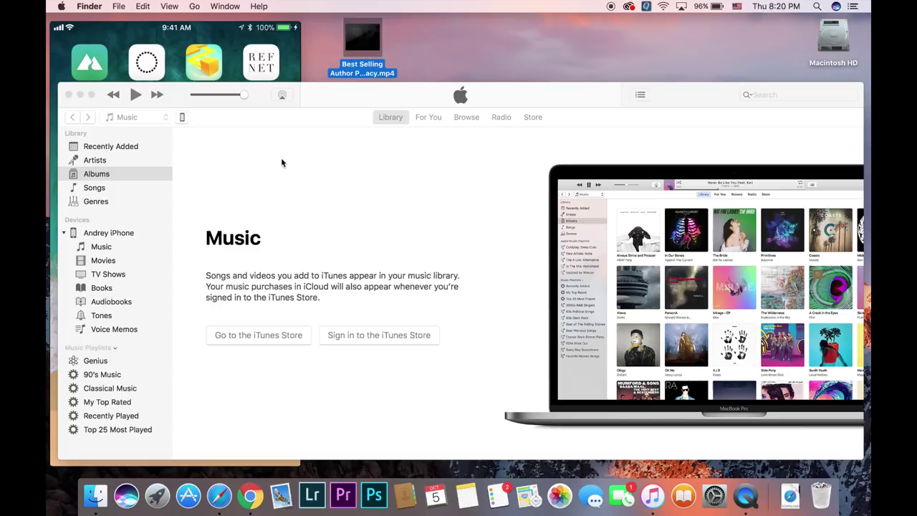
{"action": "left_click", "coordinate": [102, 263]}
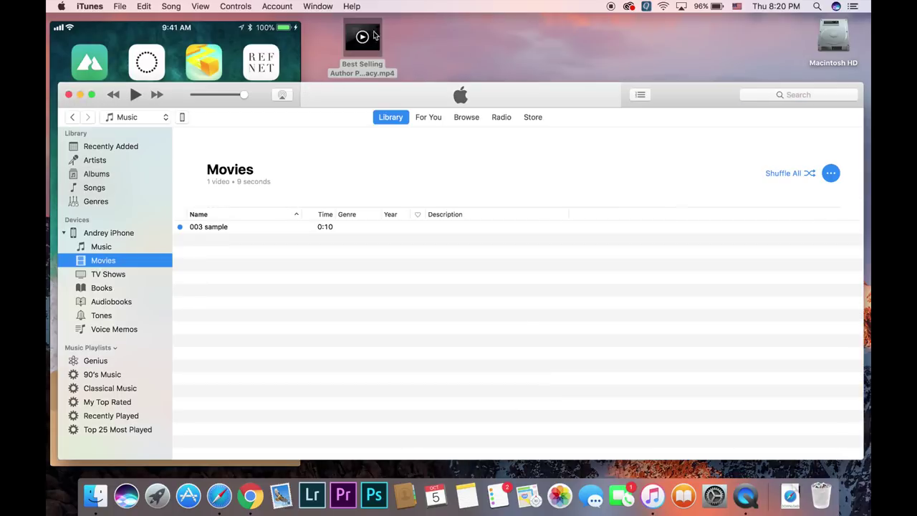
{"action": "left_click_drag", "start_coordinate": [369, 39], "coordinate": [278, 273]}
{"action": "left_click_drag", "start_coordinate": [365, 59], "coordinate": [119, 308]}
- Enable "Manually manage music and videos" in the iPhone's summary options and apply it, agreeing to Sync and Replace and to link the empty library
{"action": "left_click", "coordinate": [182, 117]}
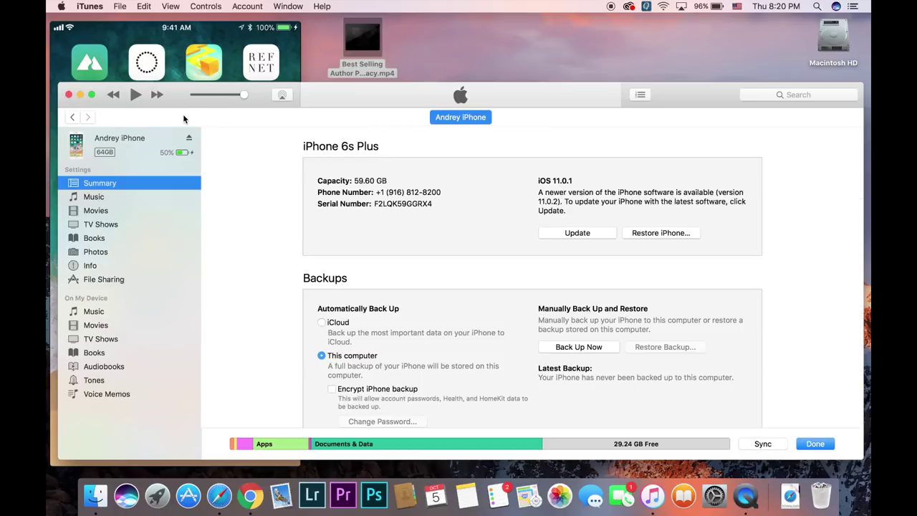
{"action": "scroll", "coordinate": [408, 336], "scroll_direction": "down", "scroll_amount": 5}
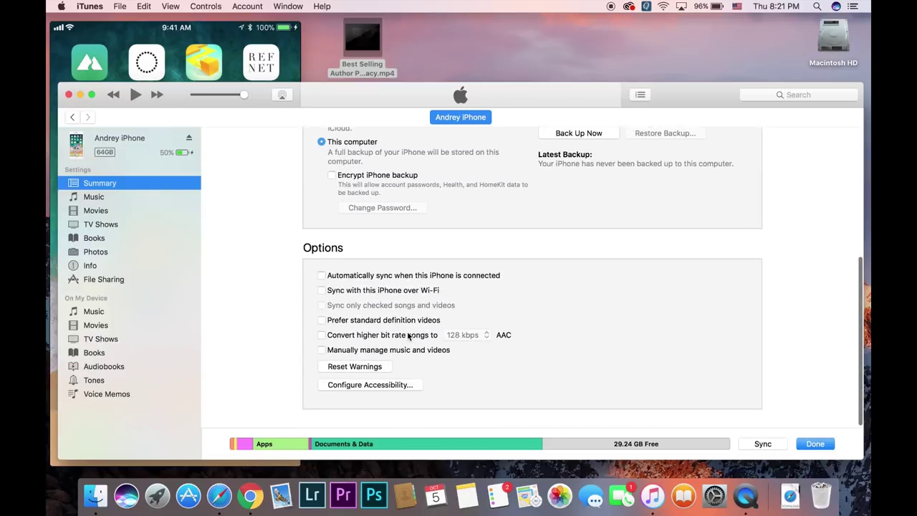
{"action": "left_click", "coordinate": [321, 350]}
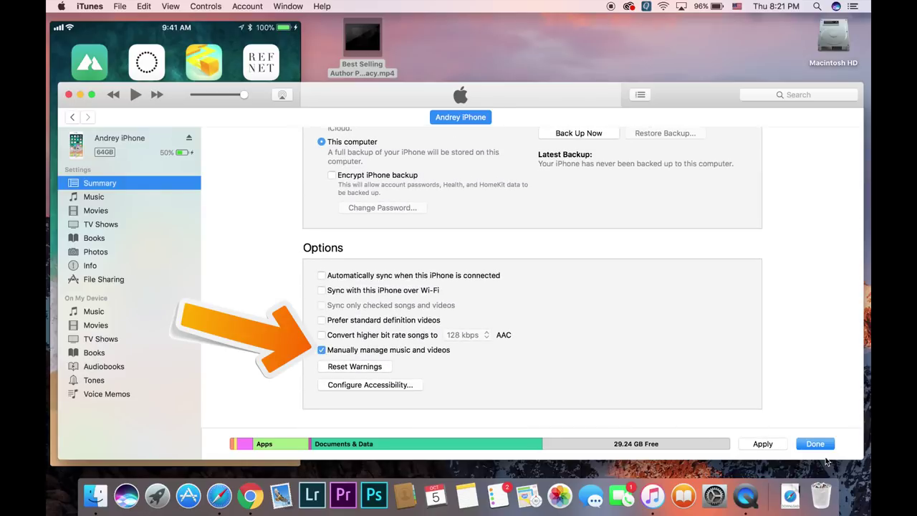
{"action": "left_click", "coordinate": [763, 444]}
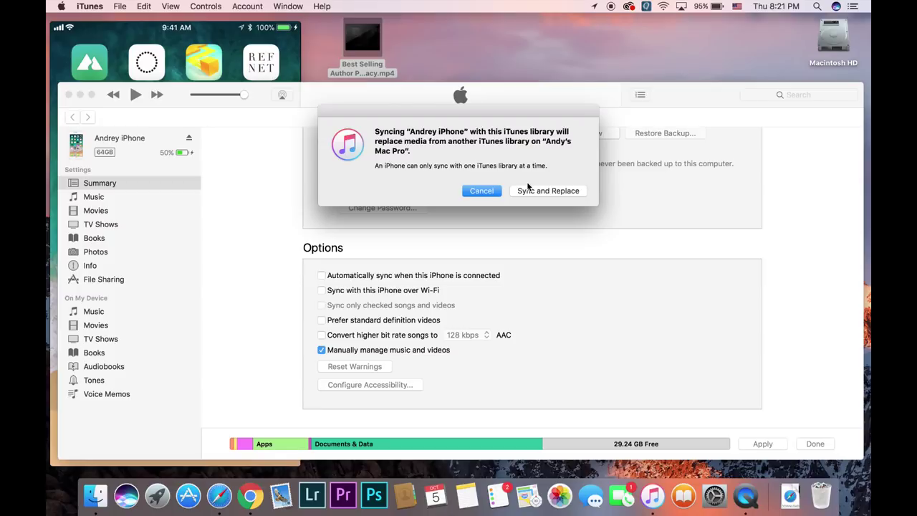
{"action": "left_click", "coordinate": [482, 191]}
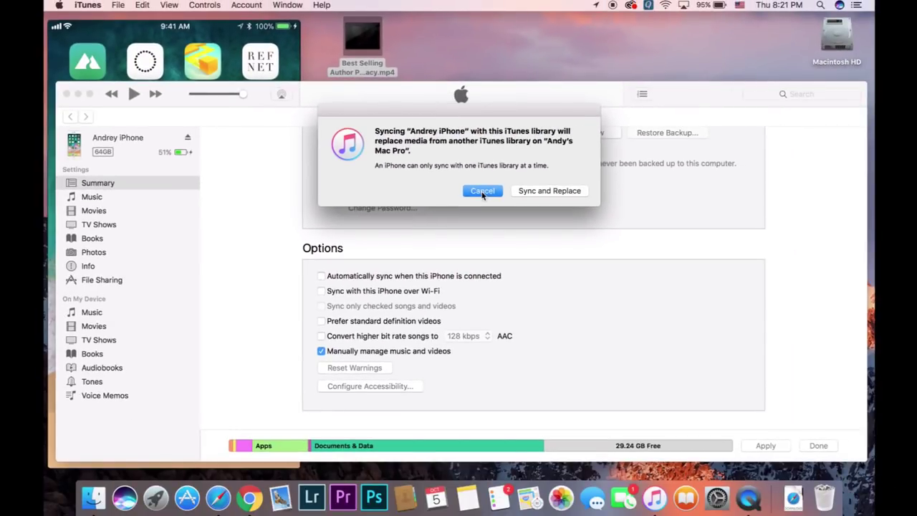
{"action": "left_click", "coordinate": [549, 191]}
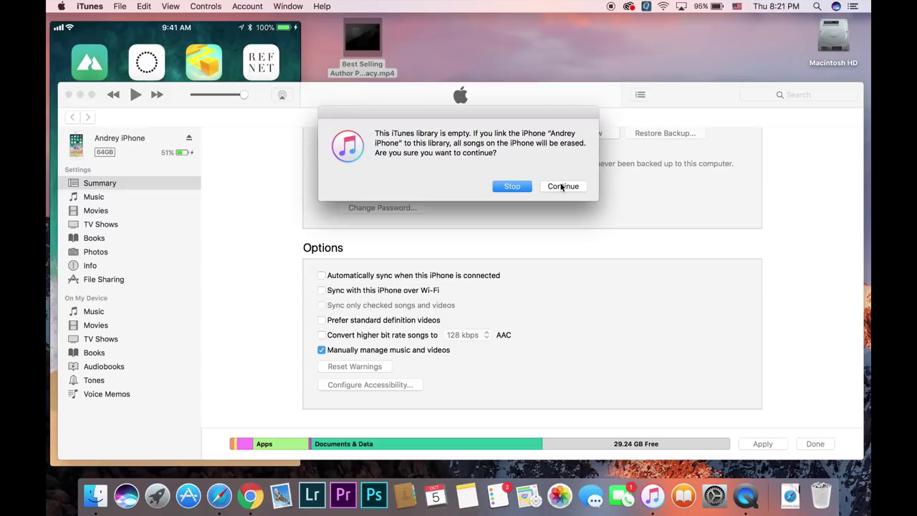
{"action": "left_click", "coordinate": [562, 186]}
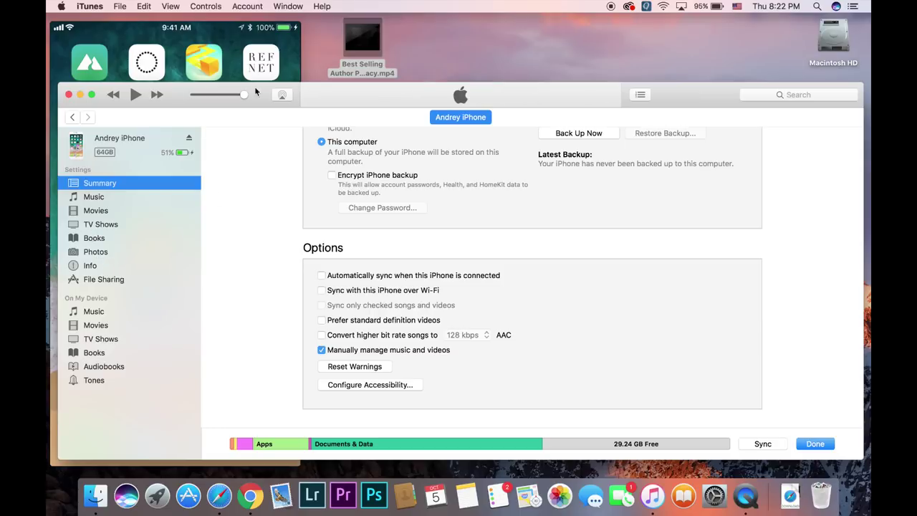
- Copy the desktop MP4 video onto the iPhone and show the device's Movies list
{"action": "left_click_drag", "start_coordinate": [361, 40], "coordinate": [110, 350]}
{"action": "left_click", "coordinate": [97, 325]}
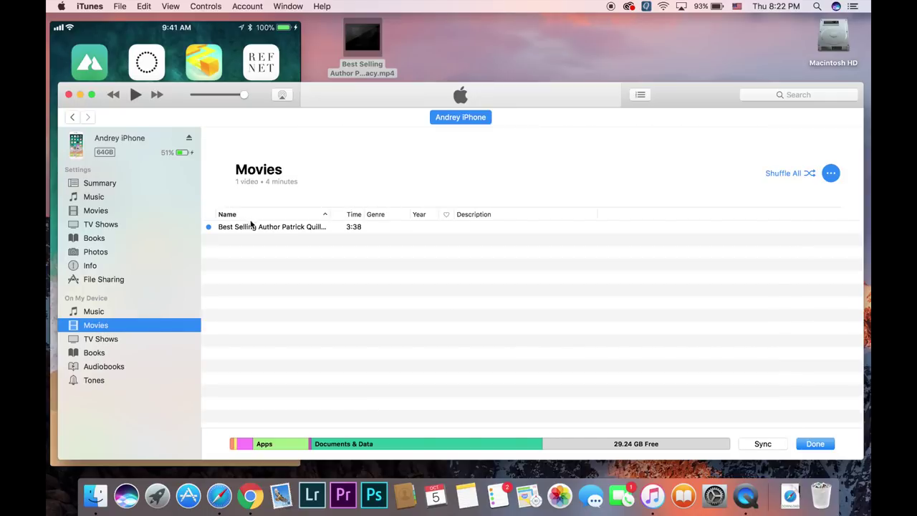
- Switch to QuickTime Player's Movie Recording window mirroring the phone's home screen, and minimize it
{"action": "mouse_move", "coordinate": [217, 32]}
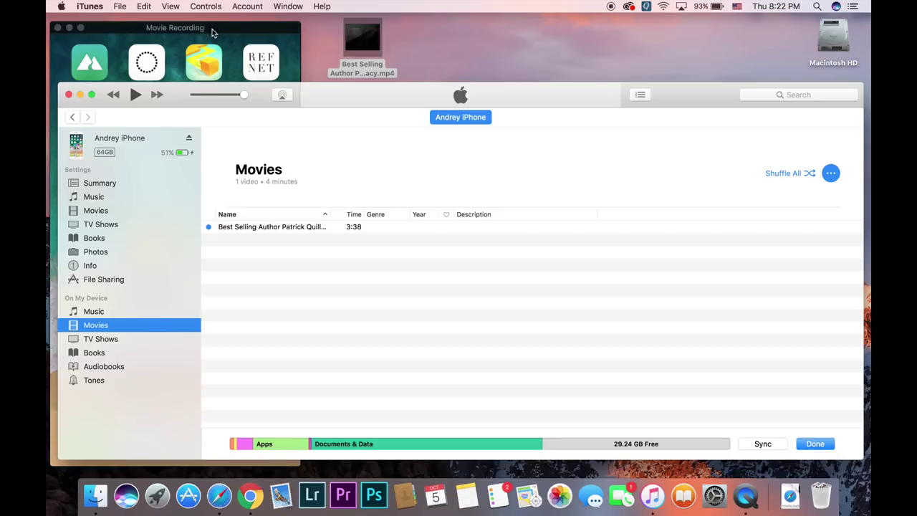
{"action": "left_click", "coordinate": [376, 49]}
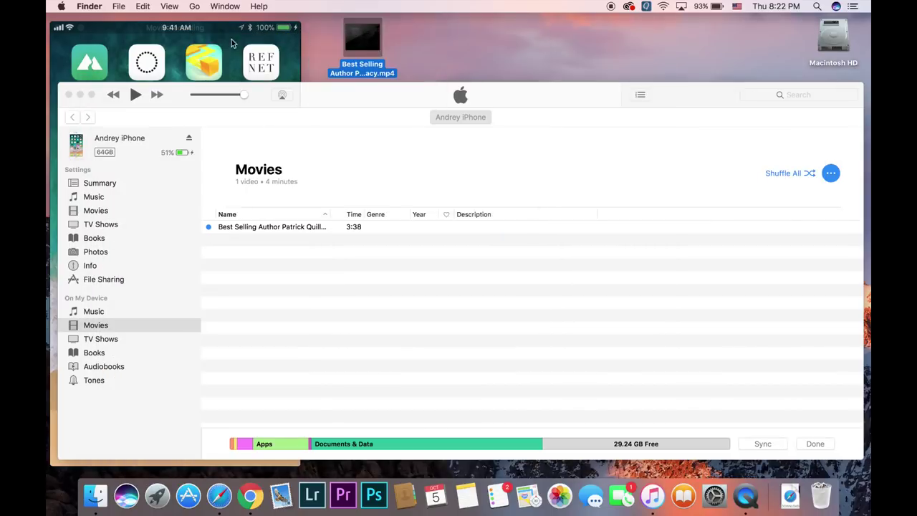
{"action": "left_click", "coordinate": [221, 34]}
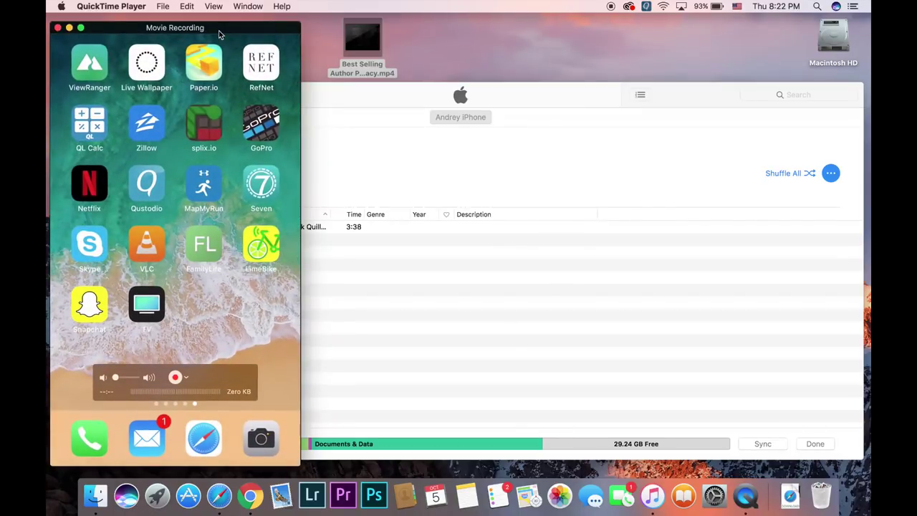
{"action": "left_click", "coordinate": [69, 27]}
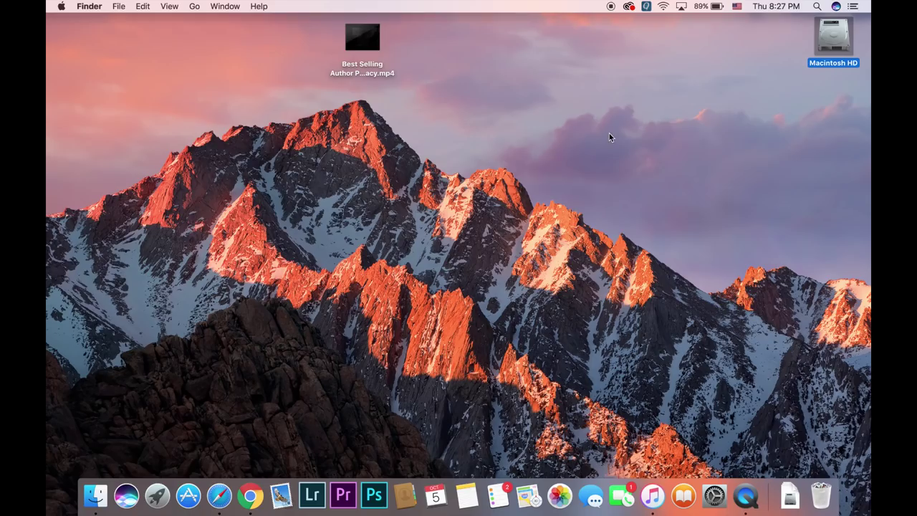
- Launch HandBrake and open the Best Selling Author MP4 from the Desktop folder as the source video
{"action": "key", "text": "super+space"}
{"action": "type", "text": "hand"}
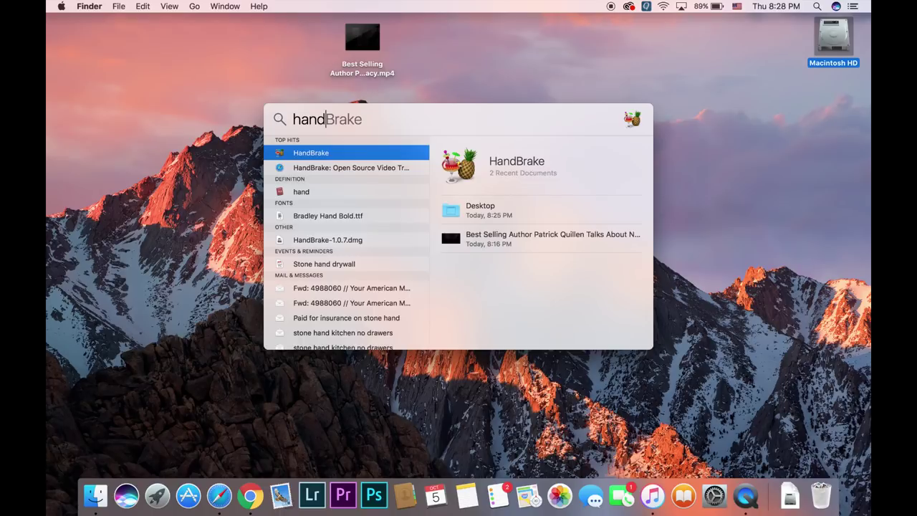
{"action": "key", "text": "Return"}
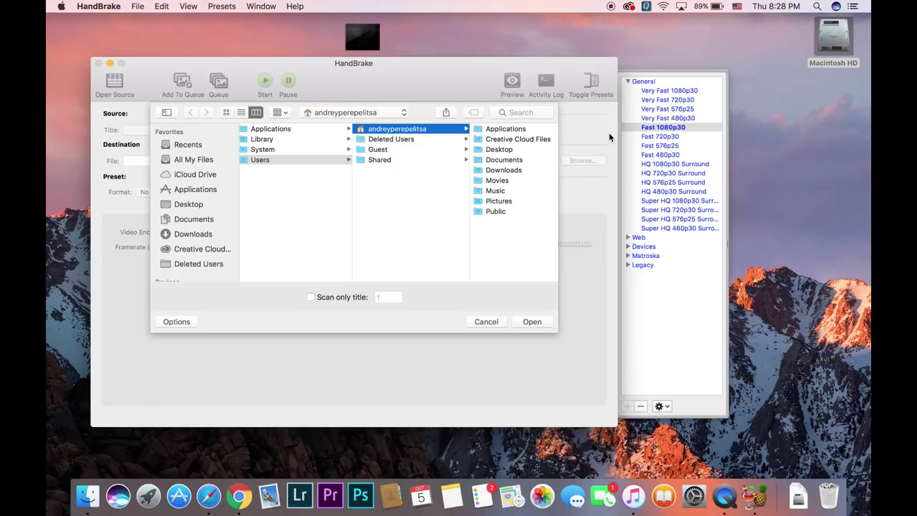
{"action": "left_click", "coordinate": [188, 205]}
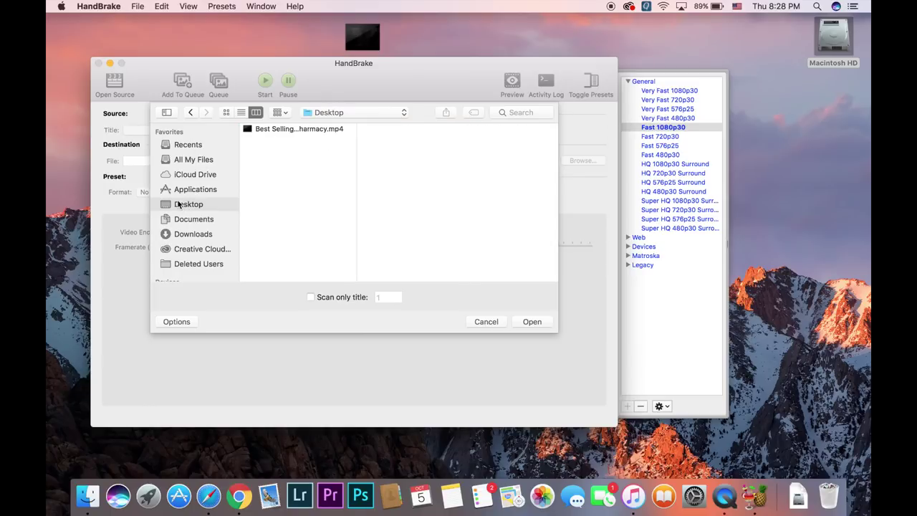
{"action": "left_click", "coordinate": [290, 127]}
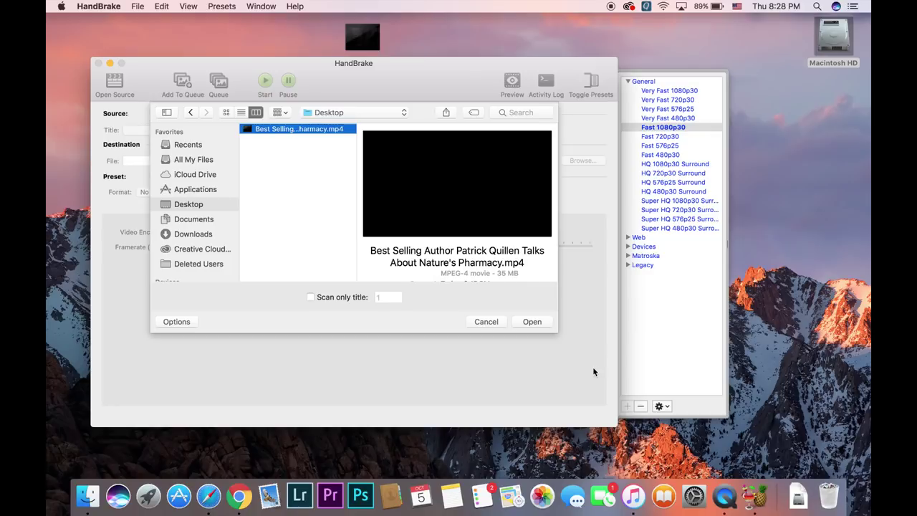
{"action": "left_click", "coordinate": [531, 321]}
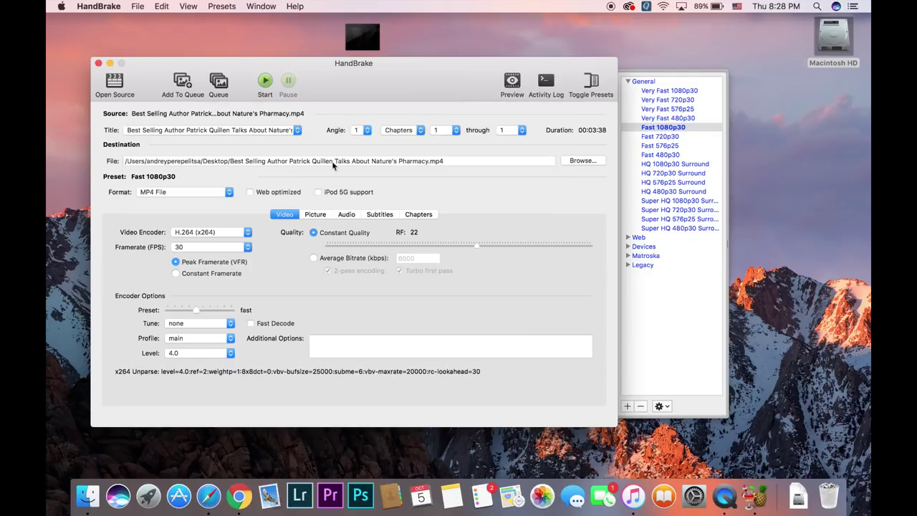
- Set the destination of the converted video to a file named 002 on the Desktop
{"action": "left_click", "coordinate": [583, 161]}
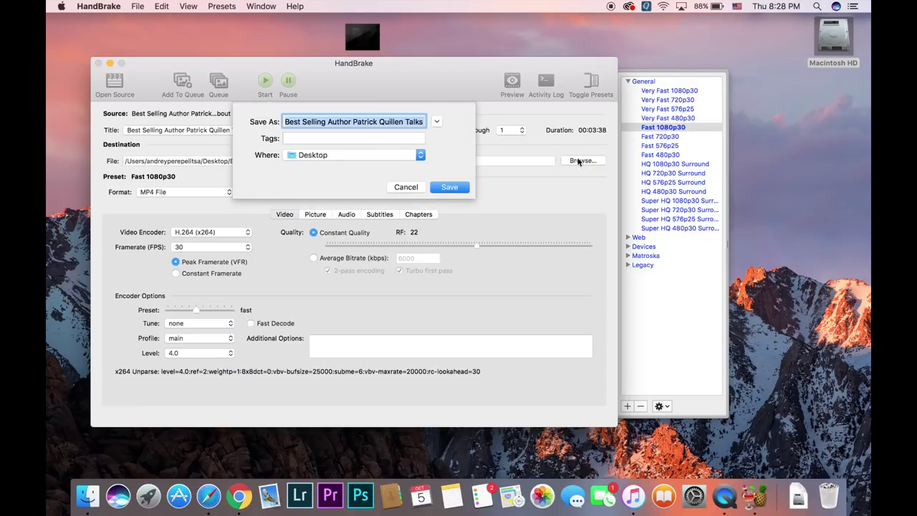
{"action": "left_click", "coordinate": [437, 123]}
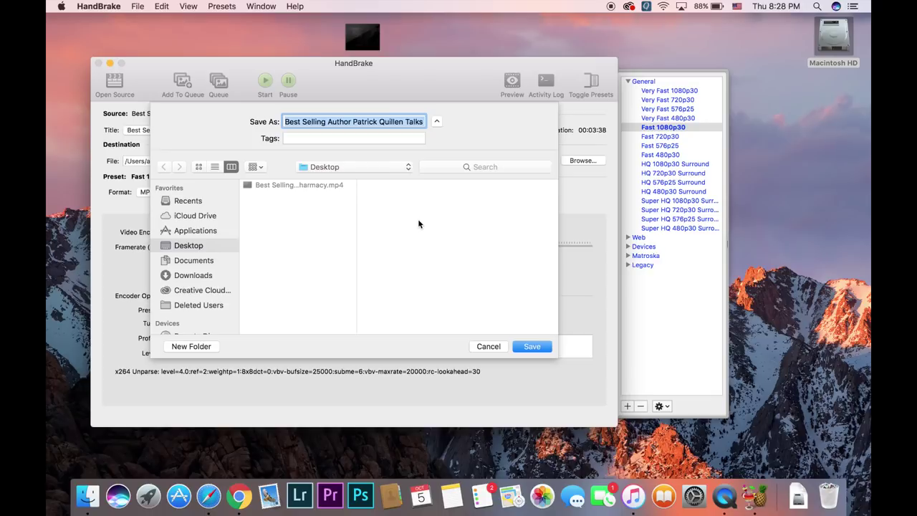
{"action": "type", "text": "002"}
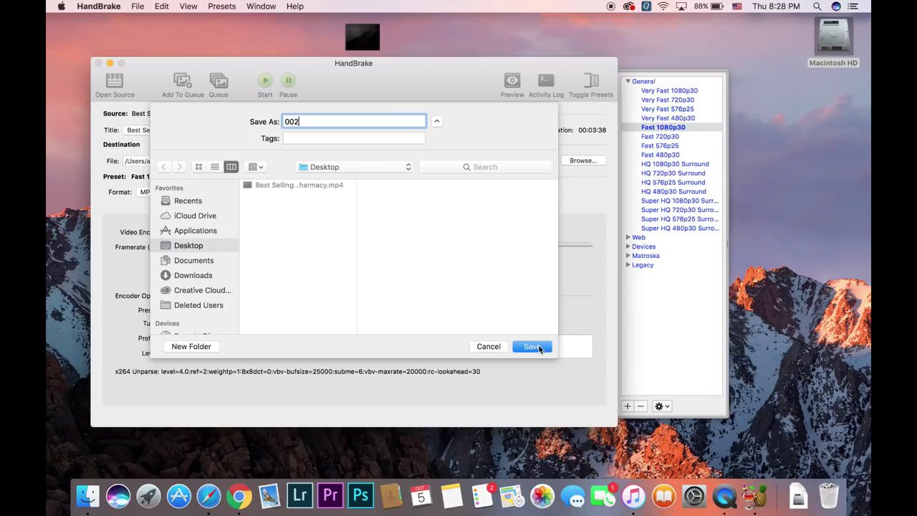
{"action": "left_click", "coordinate": [533, 347]}
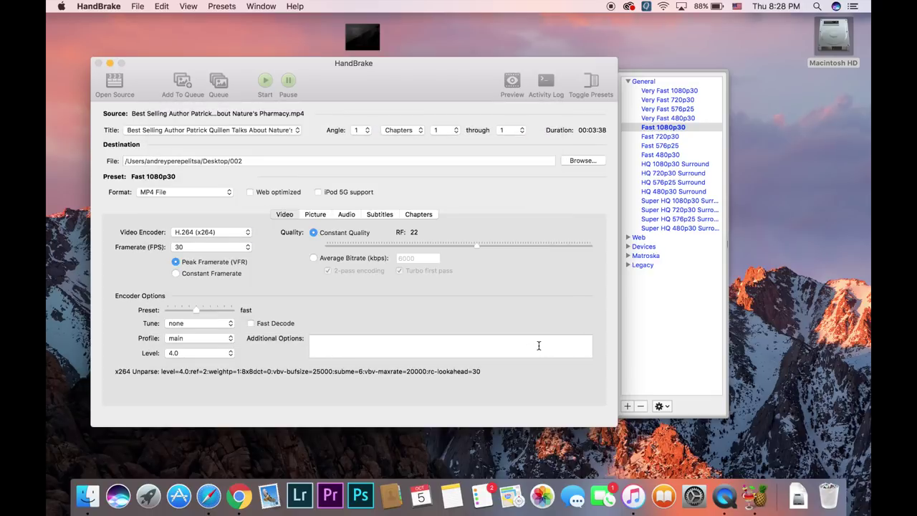
- Review the picture, audio and video settings of the Fast 1080p30 preset and start the conversion
{"action": "left_click", "coordinate": [316, 215]}
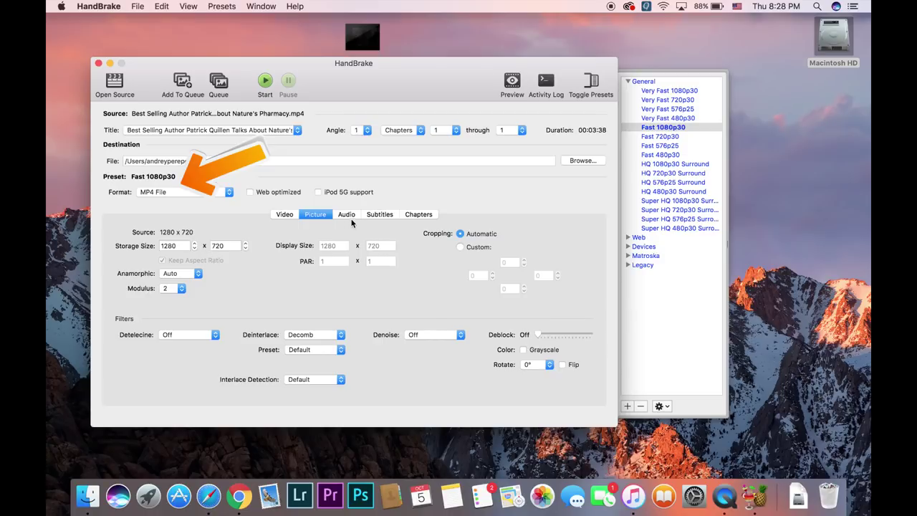
{"action": "left_click", "coordinate": [347, 215]}
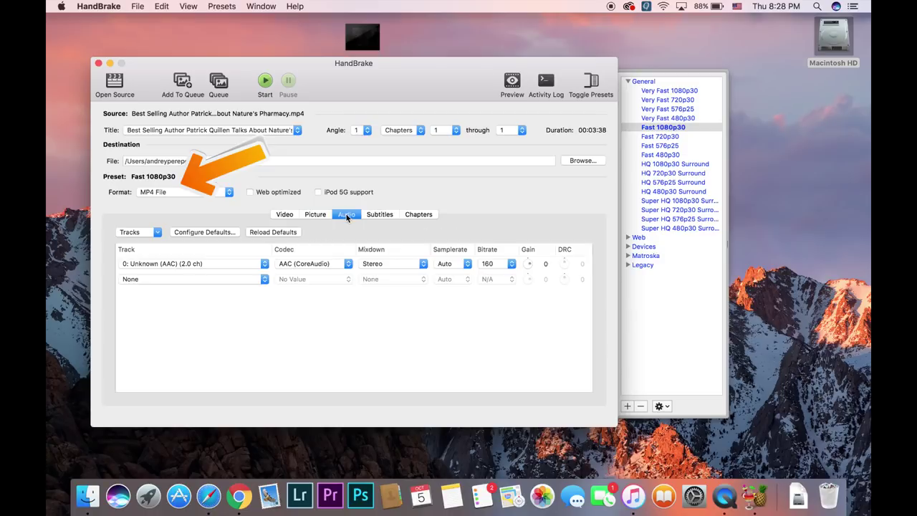
{"action": "left_click", "coordinate": [264, 263]}
{"action": "left_click", "coordinate": [265, 265]}
{"action": "left_click", "coordinate": [284, 215]}
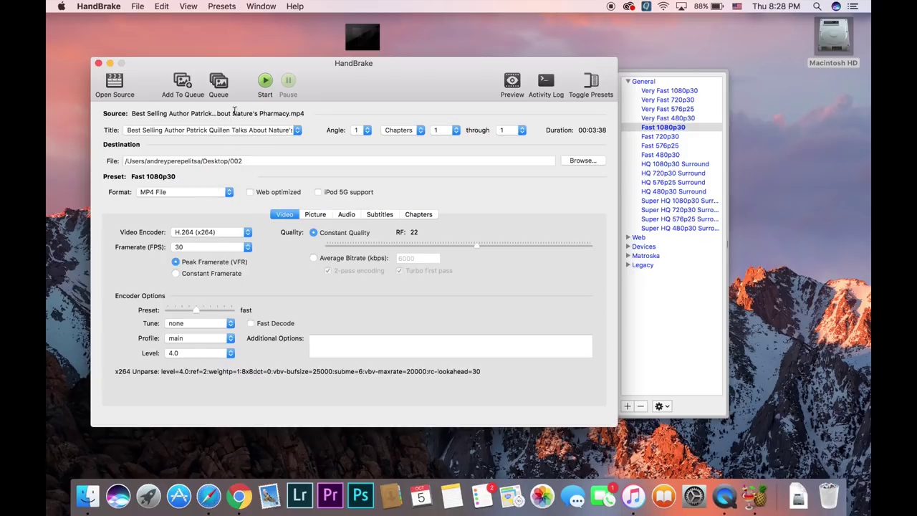
{"action": "left_click", "coordinate": [265, 83]}
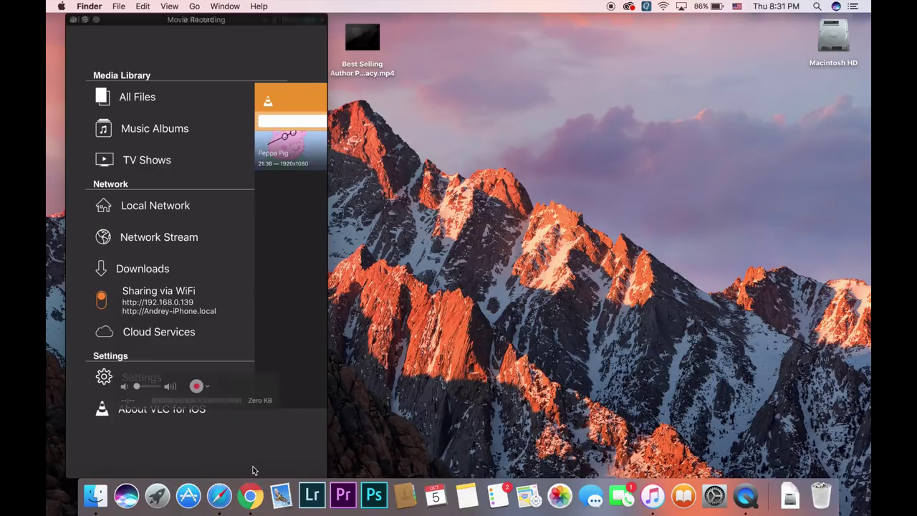
- Open Safari and load VLC's WiFi sharing page at 192.168.0.139
{"action": "left_click", "coordinate": [218, 494]}
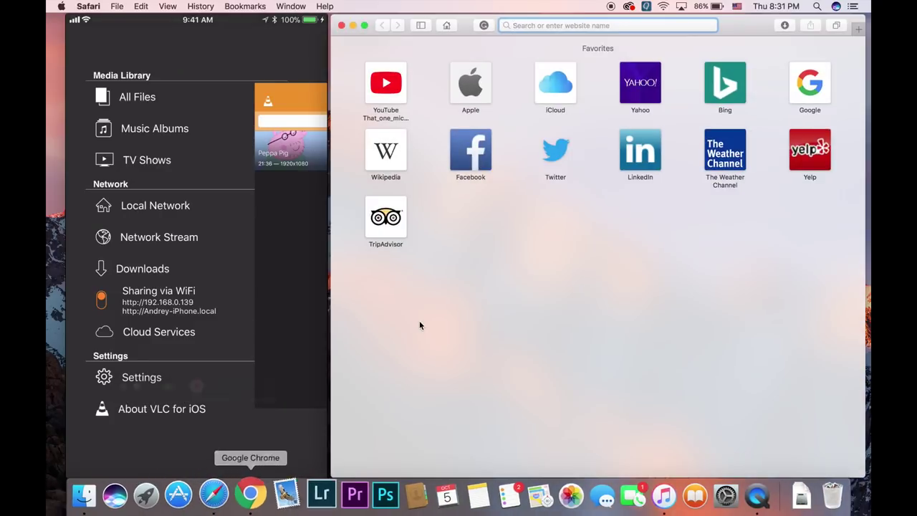
{"action": "type", "text": "192"}
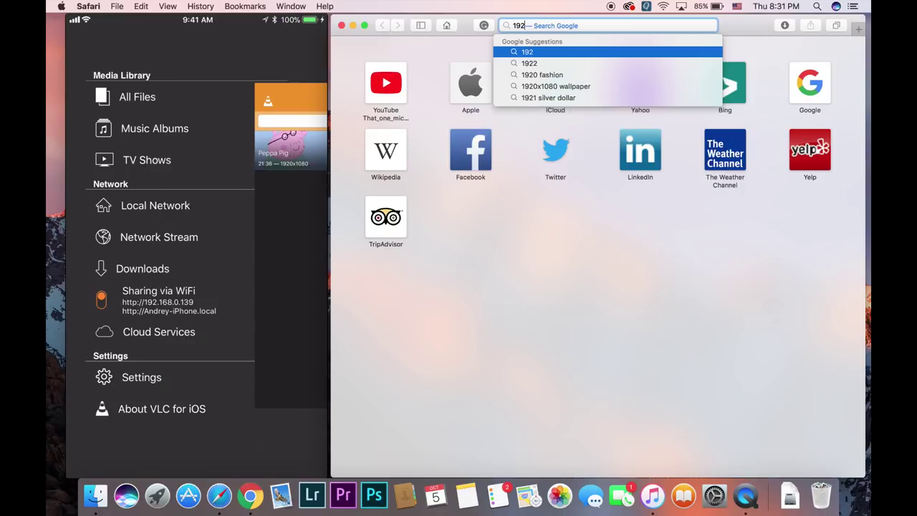
{"action": "type", "text": ".1"}
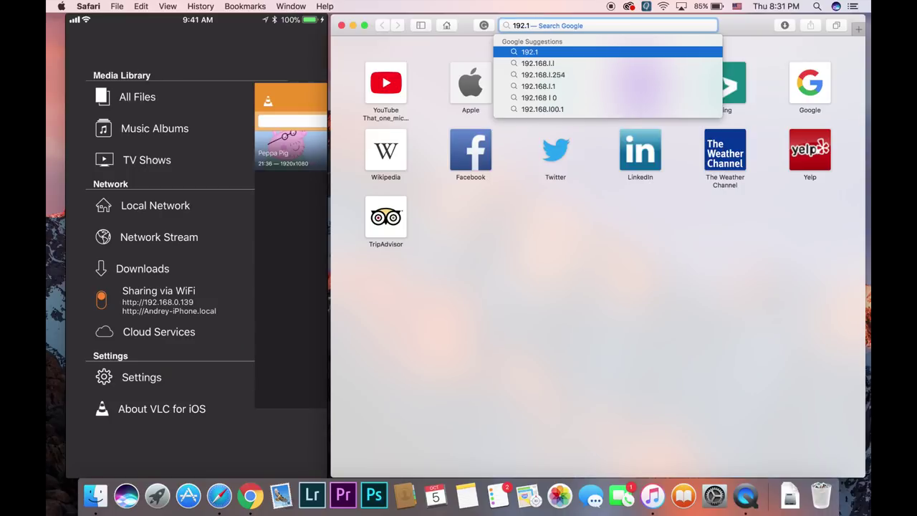
{"action": "type", "text": "68.0.13"}
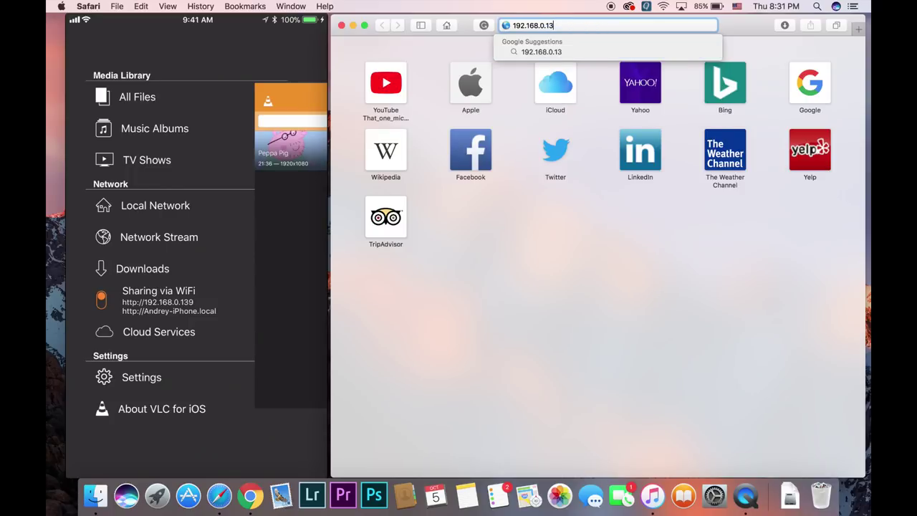
{"action": "type", "text": "9"}
{"action": "key", "text": "Return"}
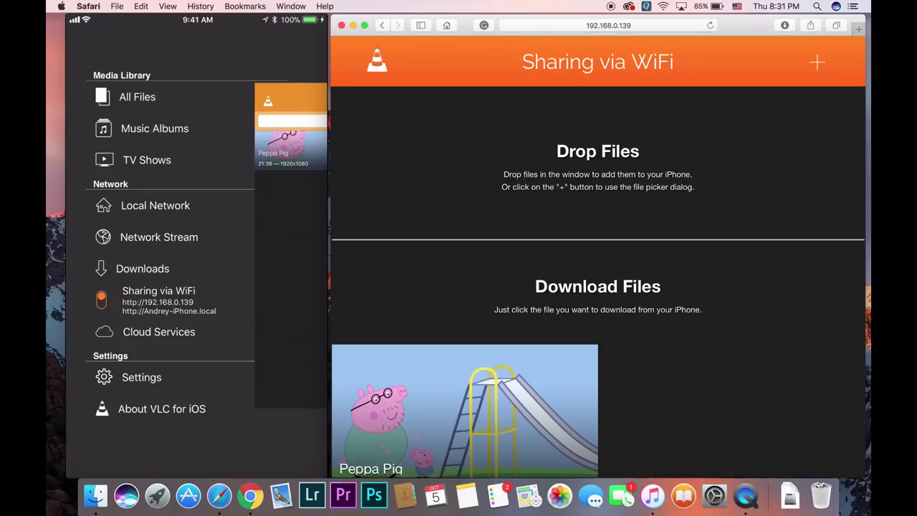
- Move the browser window clear of the desktop file and upload the Best Selling Author MP4 to the Sharing via WiFi page
{"action": "left_click_drag", "start_coordinate": [750, 30], "coordinate": [757, 164]}
{"action": "left_click_drag", "start_coordinate": [362, 38], "coordinate": [568, 297]}
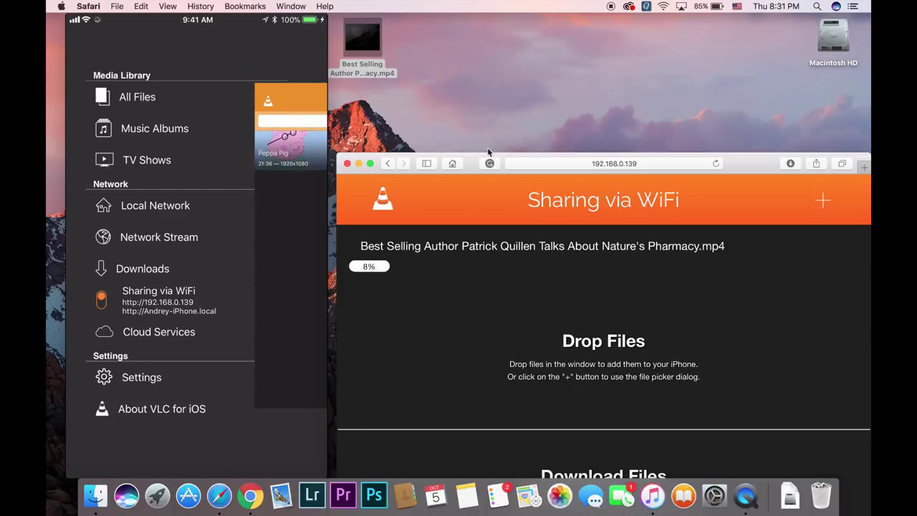
{"action": "left_click_drag", "start_coordinate": [470, 165], "coordinate": [464, 94]}
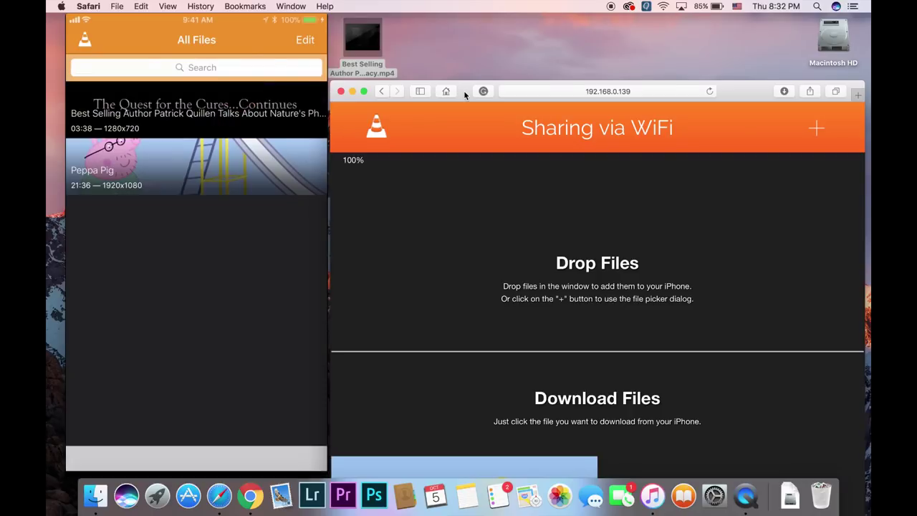
- Close the Movie Recording window mirroring the phone and the Safari window with the sharing page
{"action": "mouse_move", "coordinate": [376, 45]}
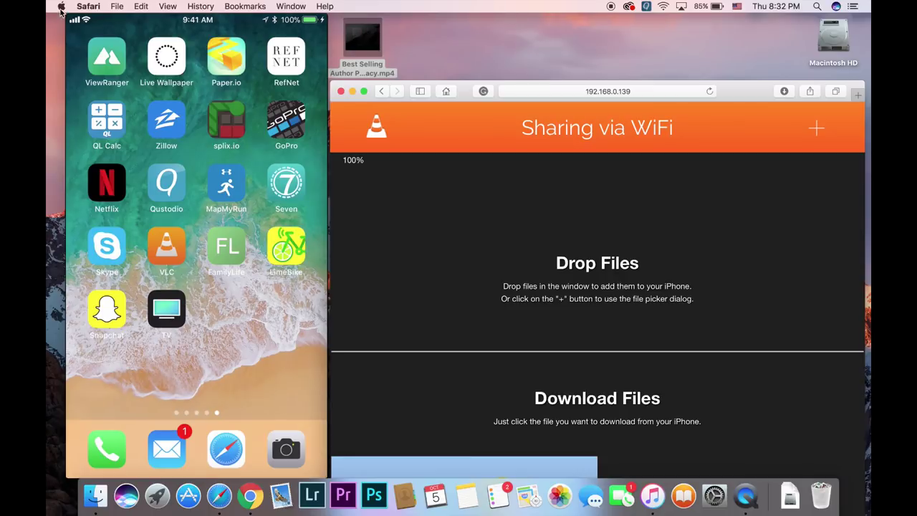
{"action": "mouse_move", "coordinate": [71, 23]}
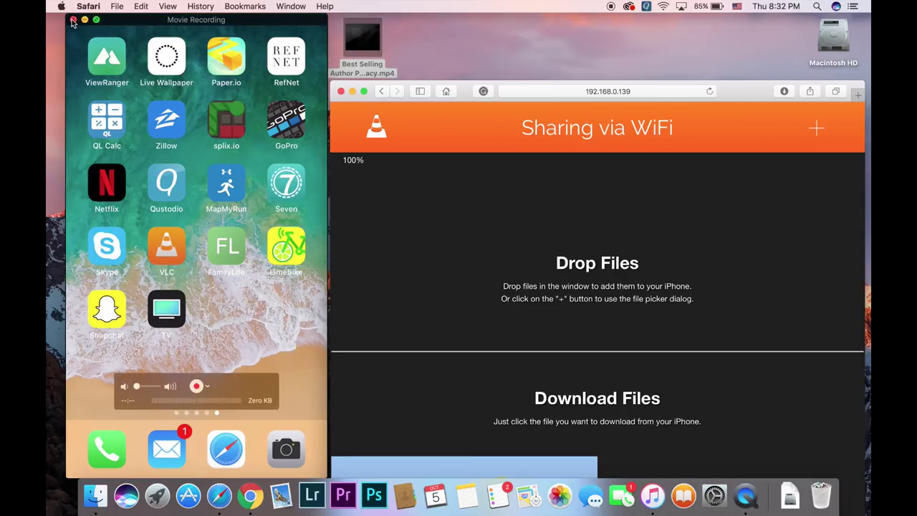
{"action": "left_click", "coordinate": [72, 21]}
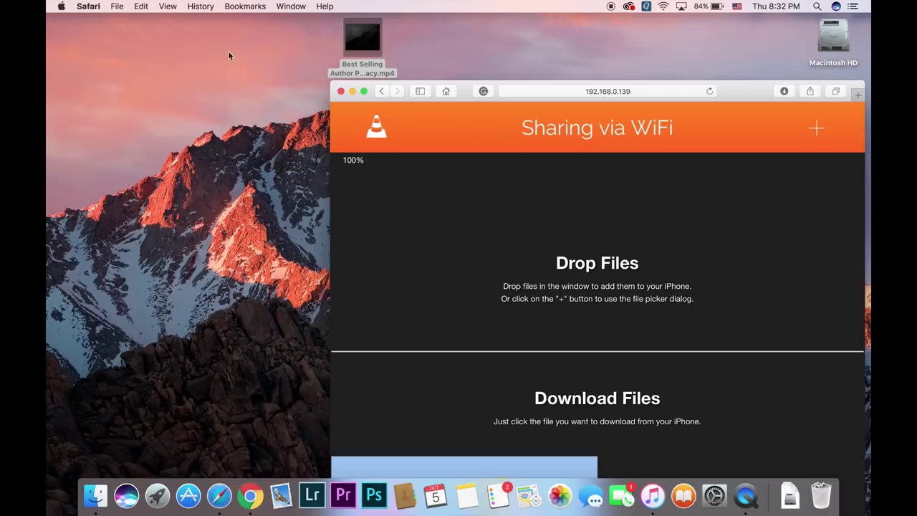
{"action": "left_click", "coordinate": [342, 92]}
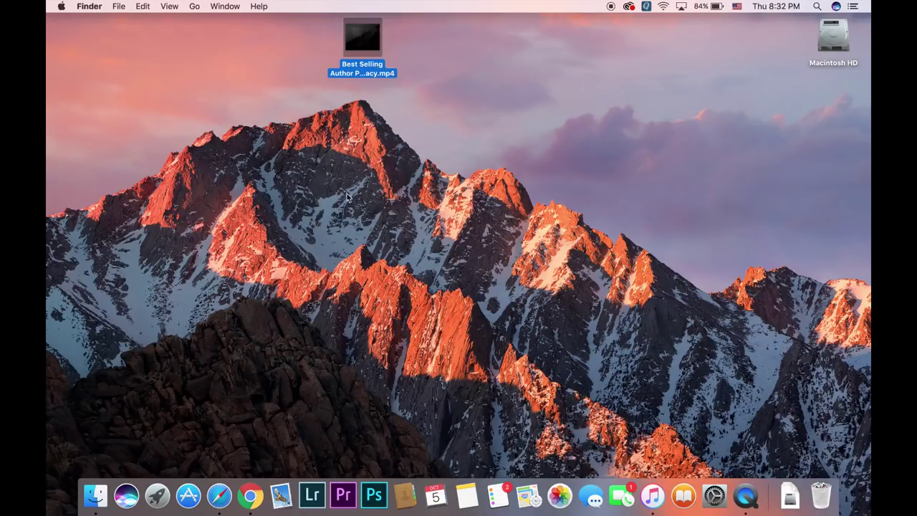